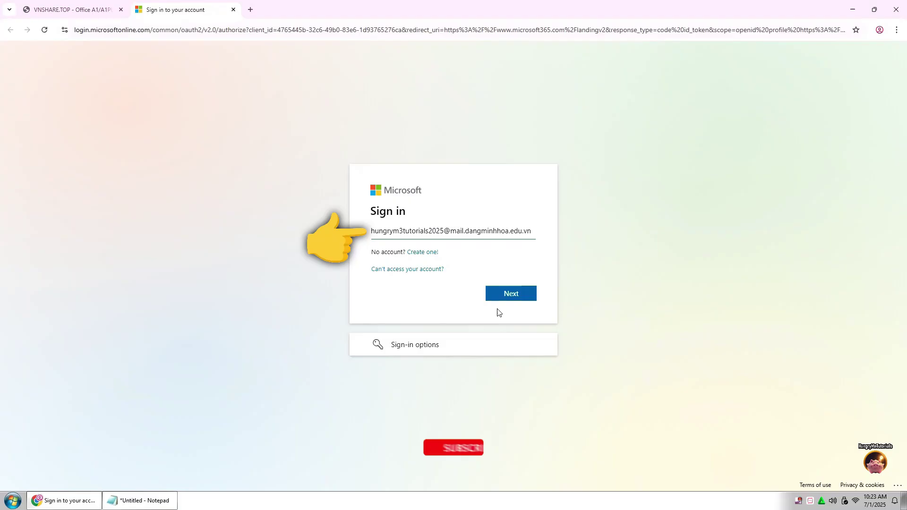
- Sign in to the school account by pasting the saved password from the notes
{"action": "left_click", "coordinate": [504, 294]}
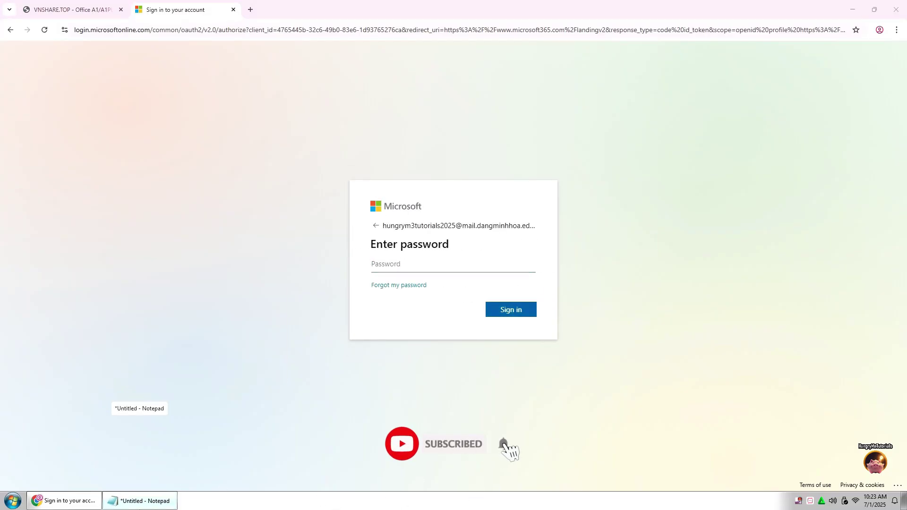
{"action": "left_click", "coordinate": [140, 501]}
{"action": "double_click", "coordinate": [50, 220]}
{"action": "key", "text": "ctrl+c"}
{"action": "left_click", "coordinate": [430, 262]}
{"action": "key", "text": "ctrl+v"}
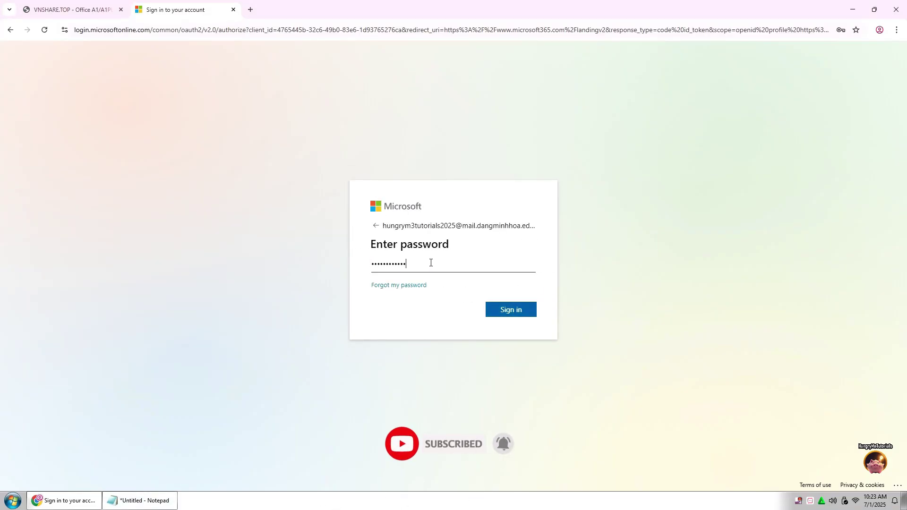
{"action": "left_click", "coordinate": [505, 311]}
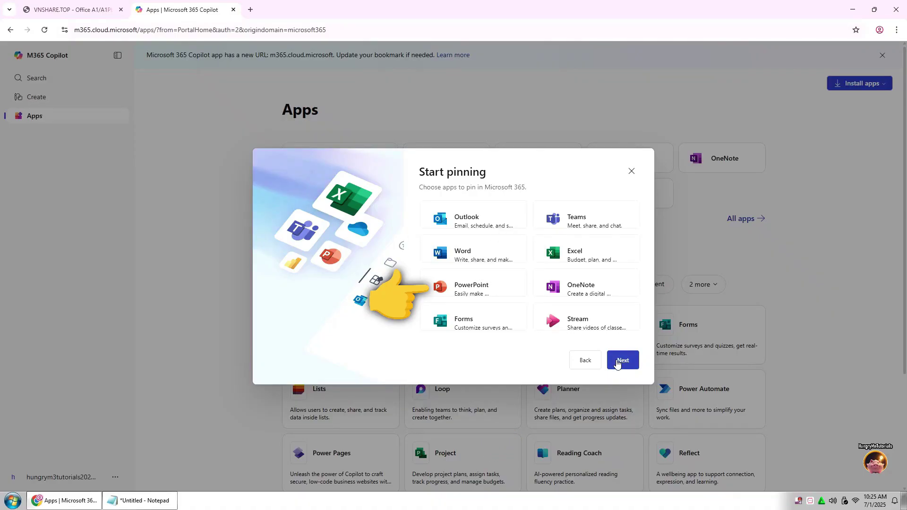
- Get past the app-pinning setup and add GitHub under Products on Microsoft Learn
{"action": "left_click", "coordinate": [618, 365]}
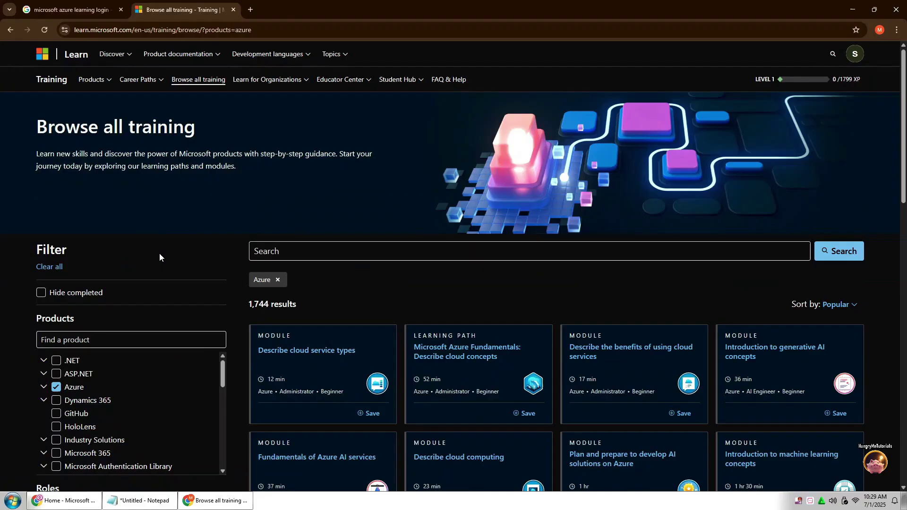
{"action": "scroll", "coordinate": [159, 258], "scroll_direction": "down", "scroll_amount": 1}
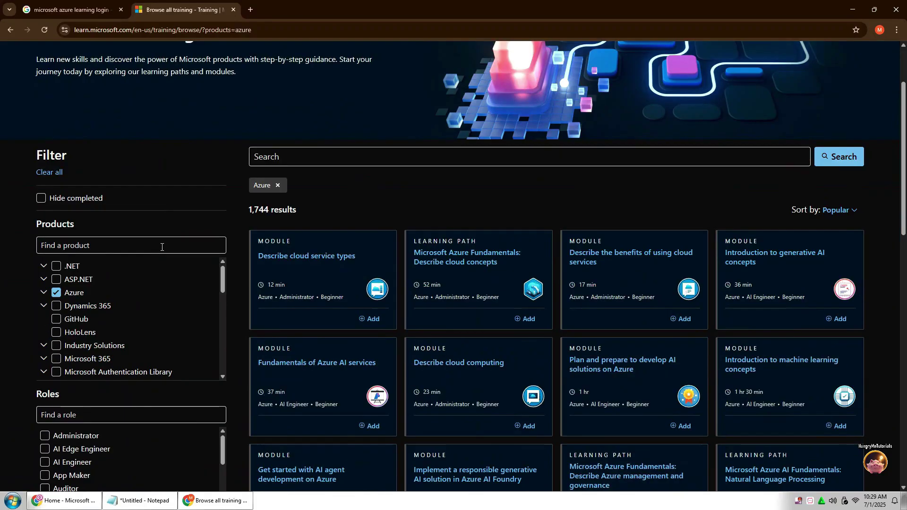
{"action": "left_click", "coordinate": [57, 320]}
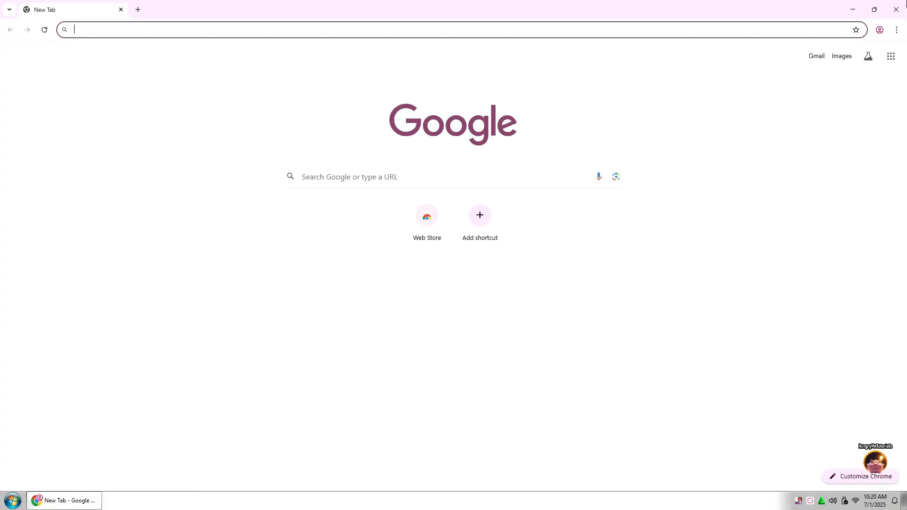
{"action": "type", "text": "v"}
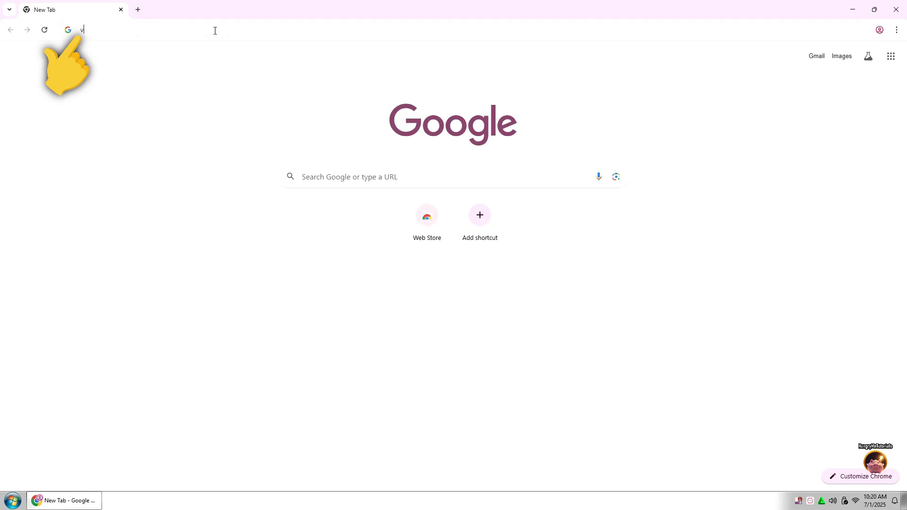
{"action": "type", "text": "n"}
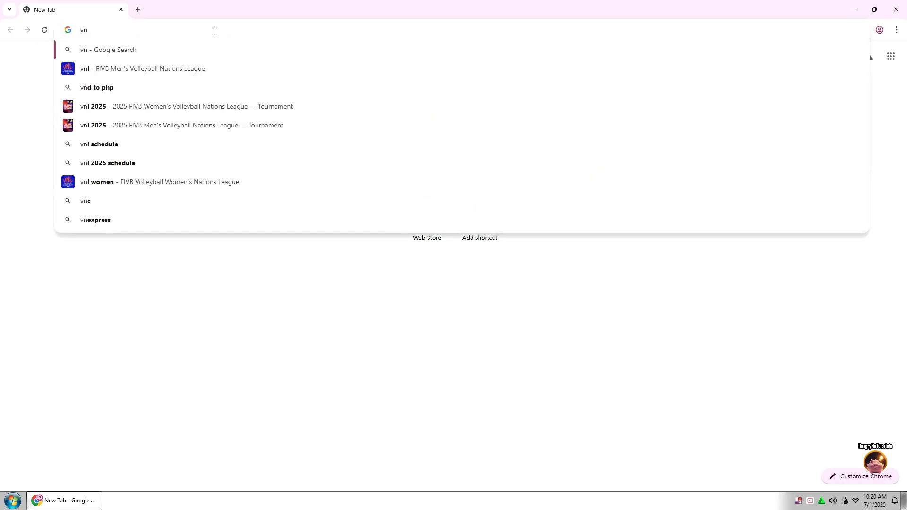
{"action": "type", "text": "share."}
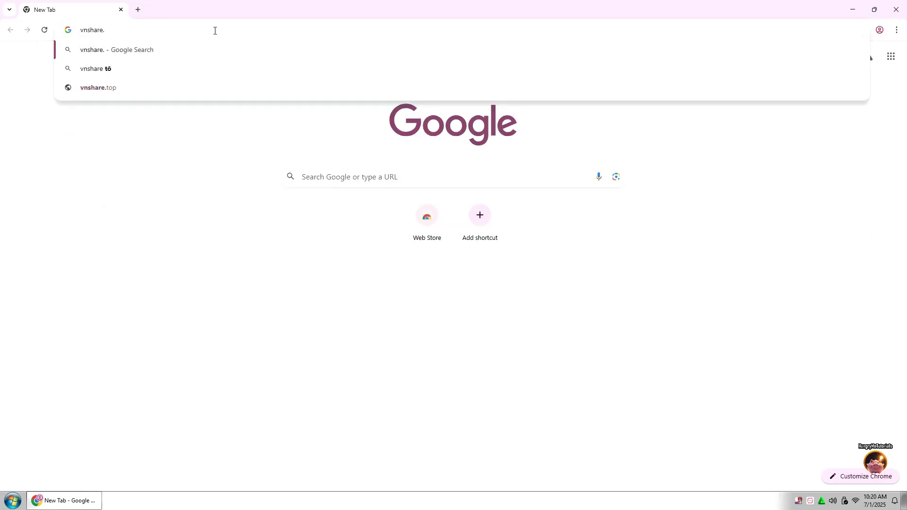
{"action": "type", "text": "top"}
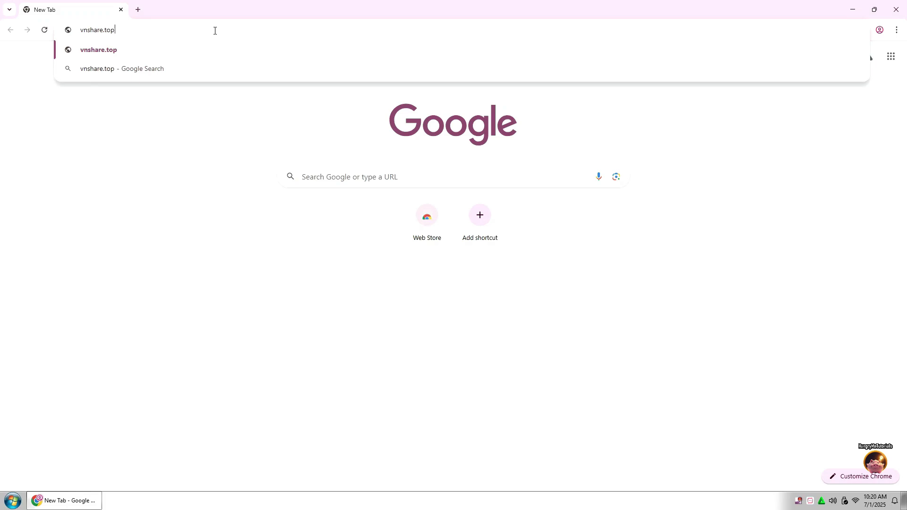
- Navigate Chrome to vnshare.top, the free Office 365 A1 sign-up site
{"action": "key", "text": "Return"}
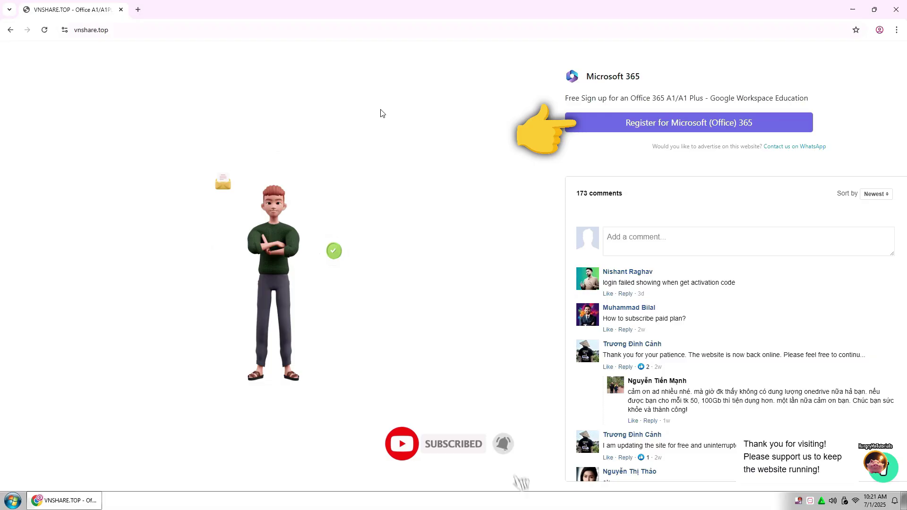
- Start an Office 365 A1 registration with a username and the school mail domain selected
{"action": "left_click", "coordinate": [689, 126]}
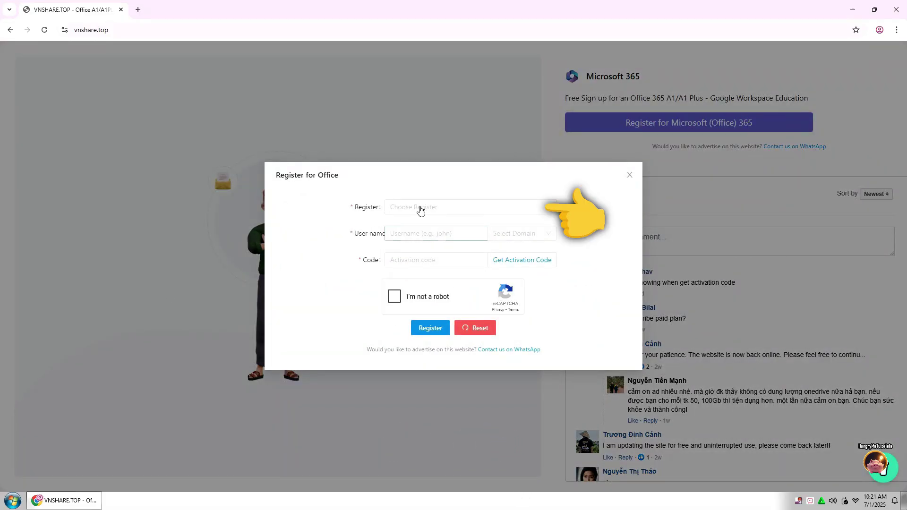
{"action": "left_click", "coordinate": [416, 211]}
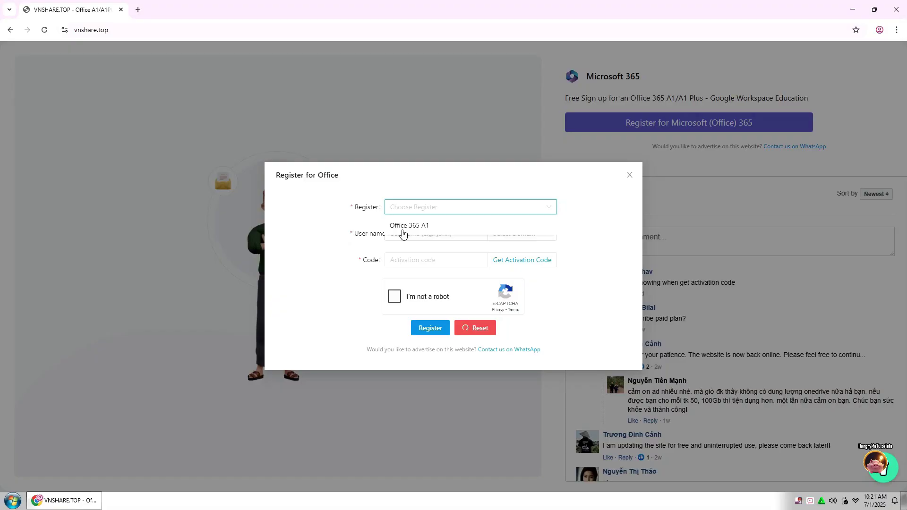
{"action": "left_click", "coordinate": [404, 226]}
{"action": "left_click", "coordinate": [405, 238]}
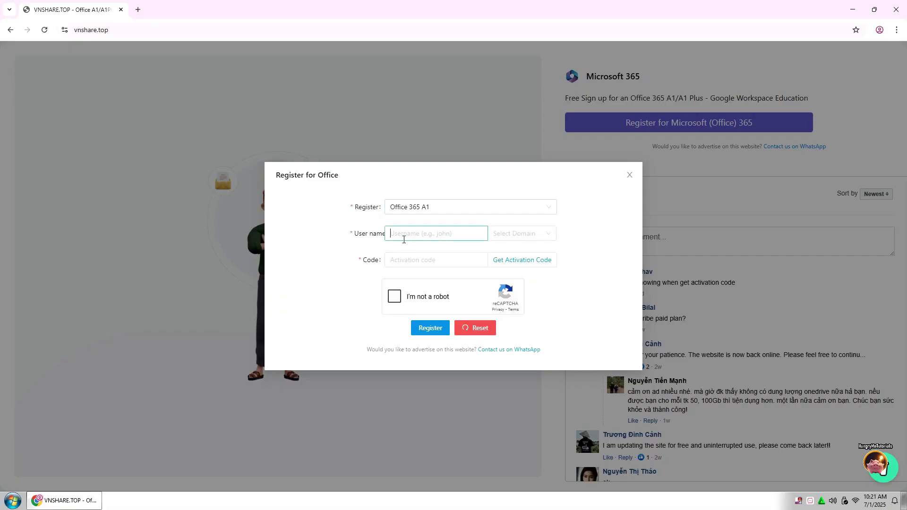
{"action": "type", "text": "hungrym3tutorials2025"}
{"action": "left_click", "coordinate": [548, 234]}
{"action": "left_click", "coordinate": [542, 254]}
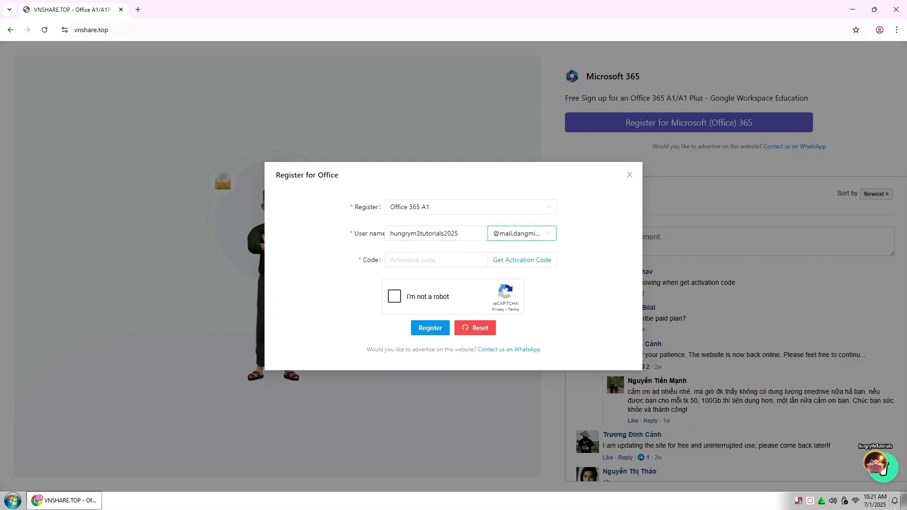
- Get a free activation code from ilovepariz.net after its robot check and copy it
{"action": "left_click", "coordinate": [524, 262]}
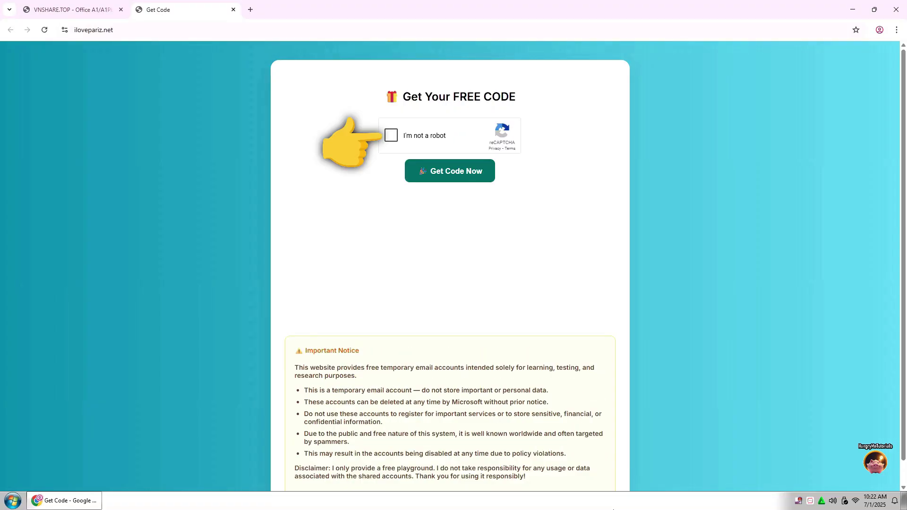
{"action": "left_click", "coordinate": [390, 136]}
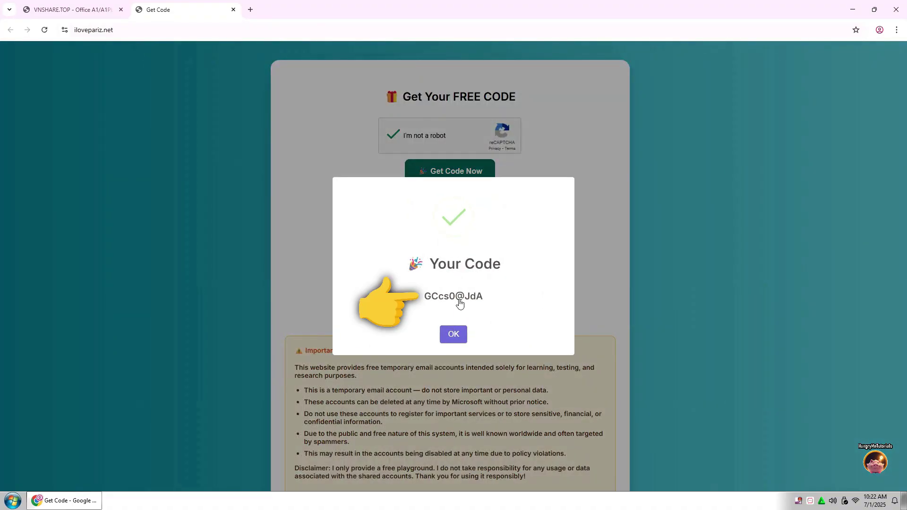
{"action": "left_click", "coordinate": [460, 304]}
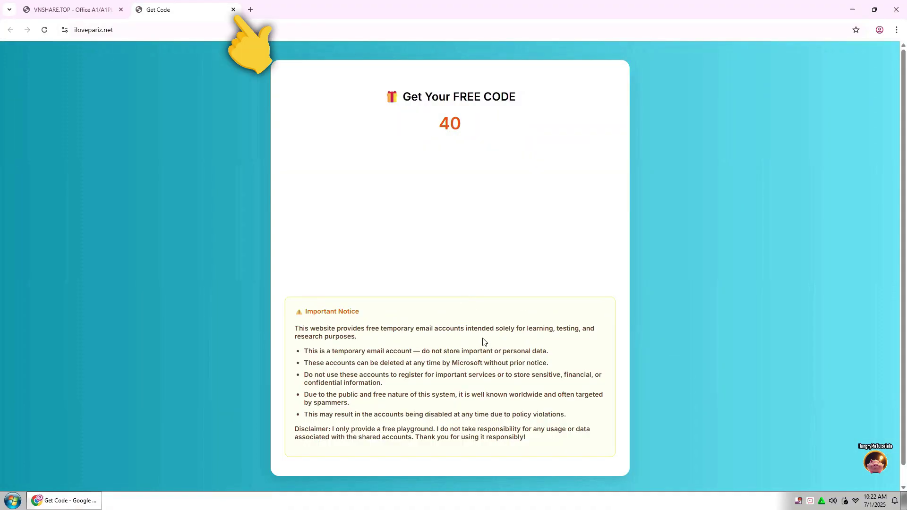
- Return to the registration form and paste the activation code into the Code field
{"action": "left_click", "coordinate": [234, 9]}
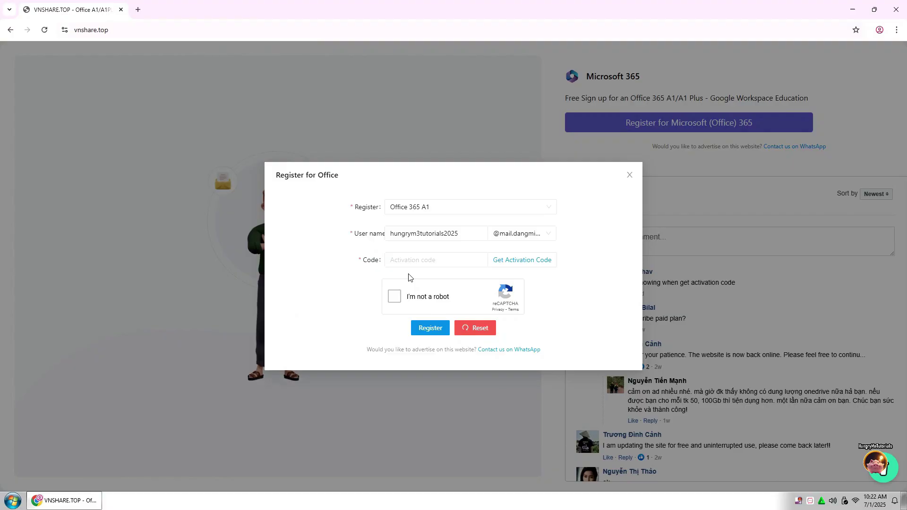
{"action": "left_click", "coordinate": [407, 260]}
{"action": "right_click", "coordinate": [405, 261]}
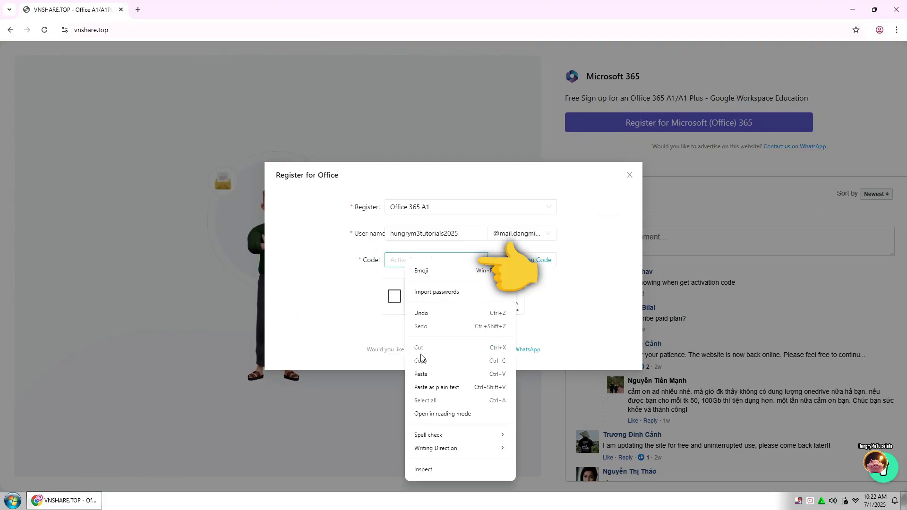
{"action": "left_click", "coordinate": [426, 373]}
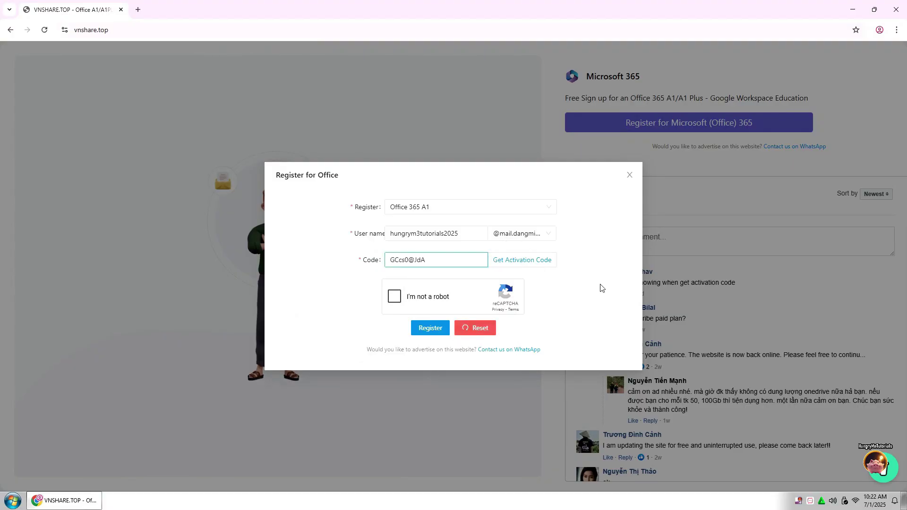
{"action": "left_click_drag", "start_coordinate": [428, 260], "coordinate": [339, 260]}
{"action": "left_click", "coordinate": [369, 301]}
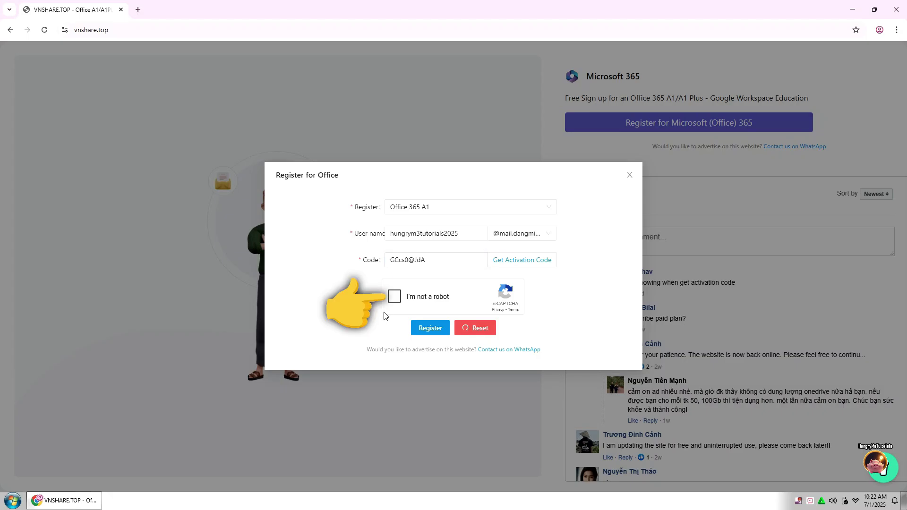
- Pass the robot check and submit the registration to reveal the account's email and password
{"action": "left_click", "coordinate": [394, 297]}
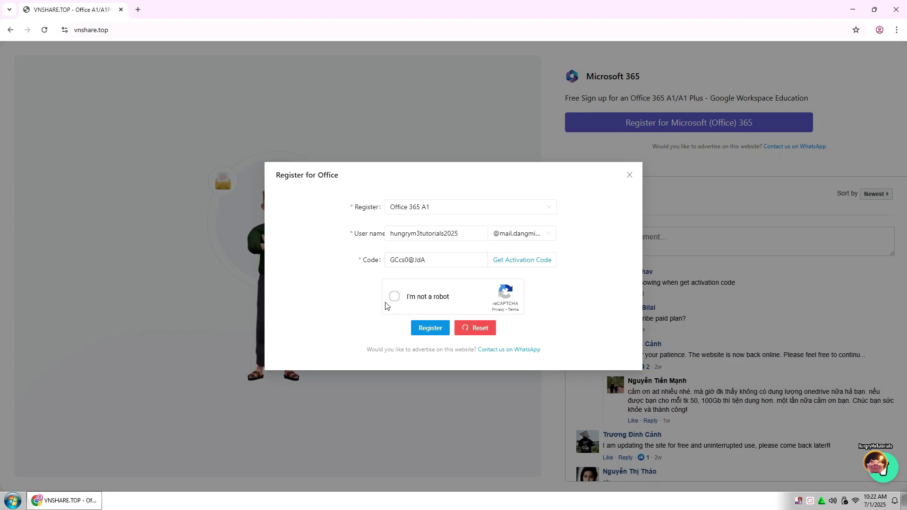
{"action": "left_click", "coordinate": [428, 328]}
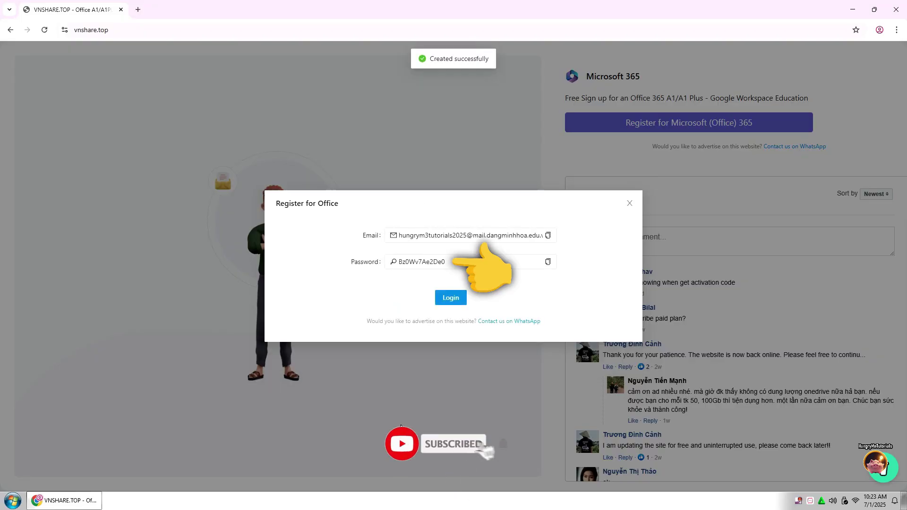
- Launch Notepad and paste the new account's email and password on separate lines
{"action": "left_click", "coordinate": [12, 502]}
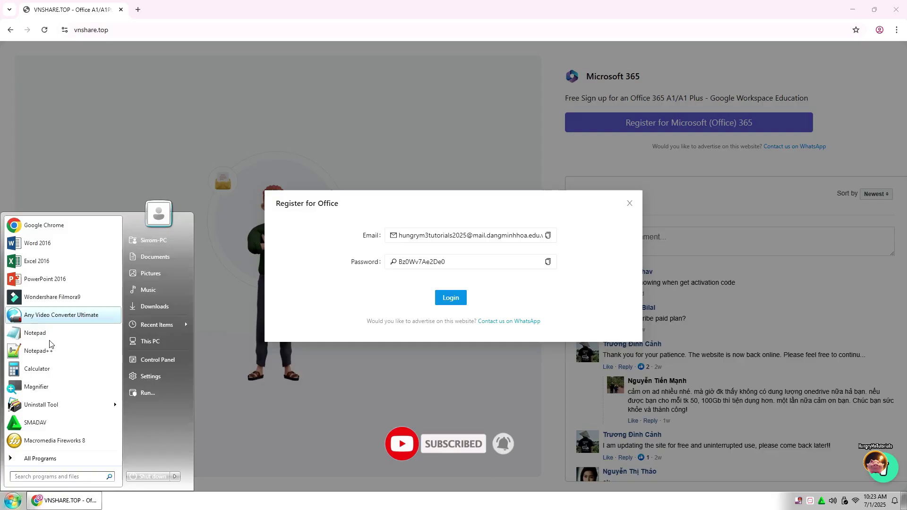
{"action": "left_click", "coordinate": [41, 335]}
{"action": "left_click_drag", "start_coordinate": [456, 217], "coordinate": [167, 201]}
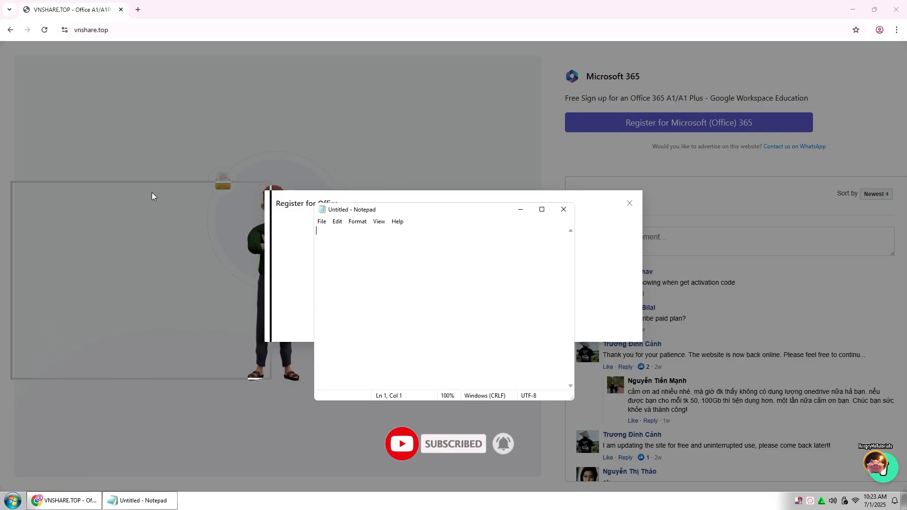
{"action": "left_click", "coordinate": [548, 236]}
{"action": "left_click", "coordinate": [140, 500]}
{"action": "key", "text": "ctrl+v"}
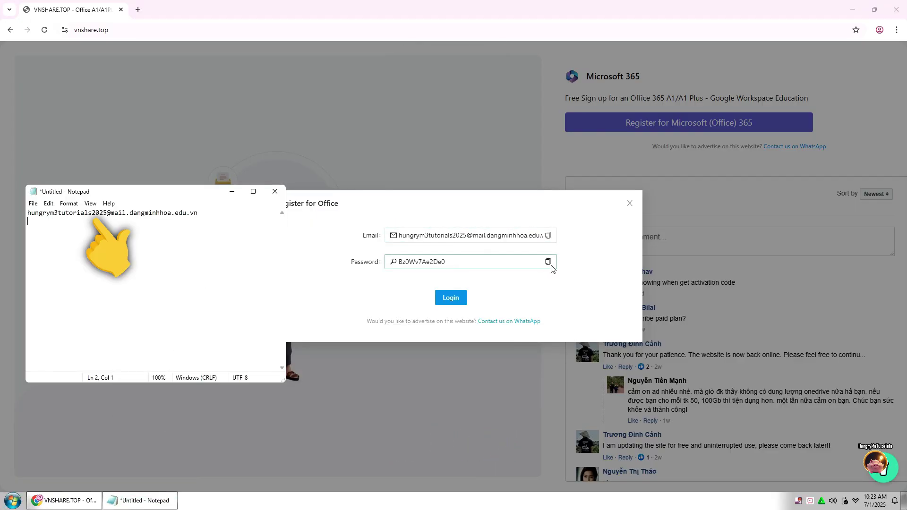
{"action": "left_click", "coordinate": [547, 262]}
{"action": "left_click", "coordinate": [140, 501]}
{"action": "key", "text": "Return"}
{"action": "key", "text": "ctrl+v"}
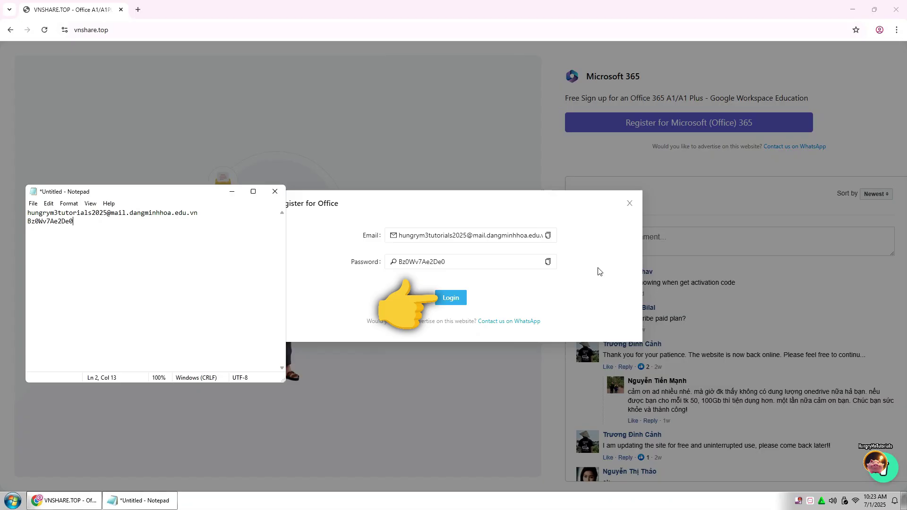
- Start the Microsoft sign-in and enter the new account's email copied from Notepad
{"action": "left_click", "coordinate": [454, 298]}
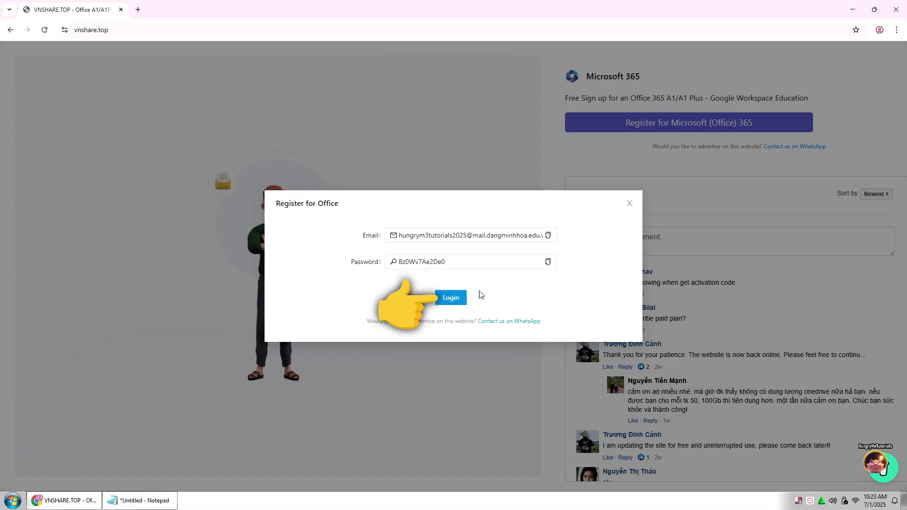
{"action": "left_click", "coordinate": [450, 300]}
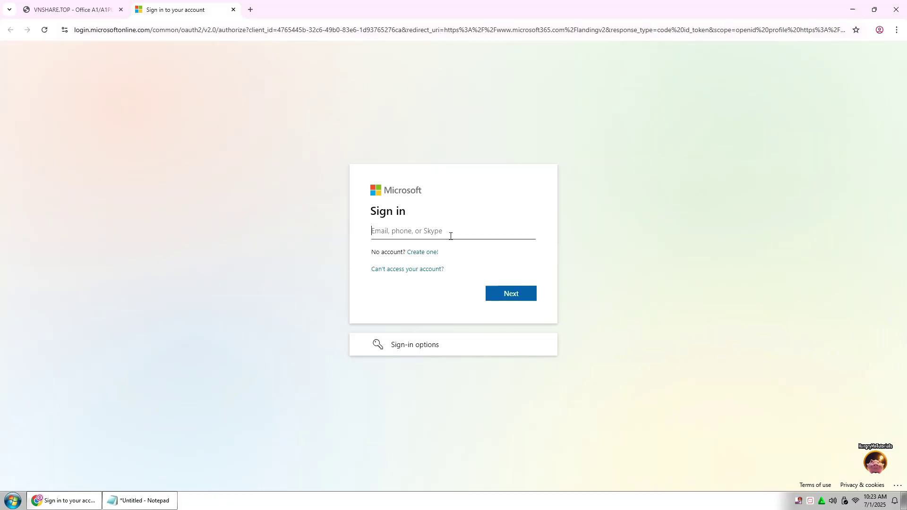
{"action": "left_click", "coordinate": [139, 500]}
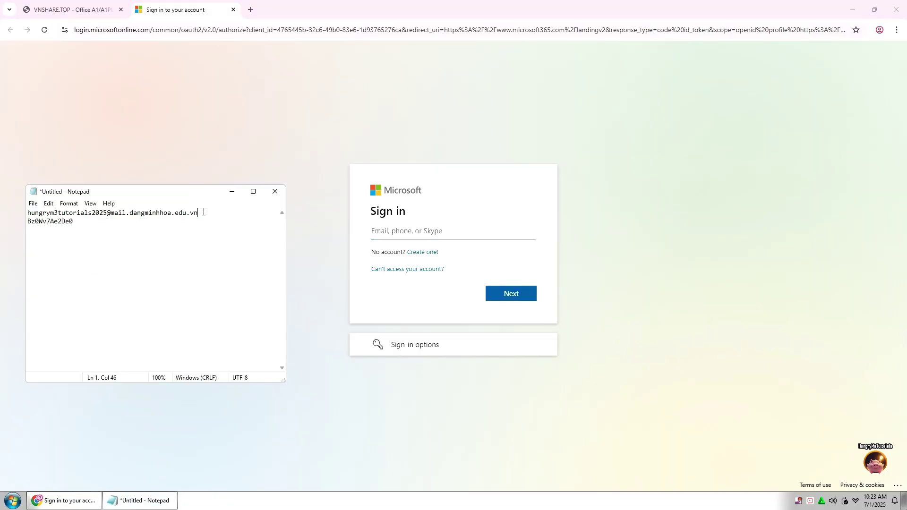
{"action": "left_click_drag", "start_coordinate": [200, 213], "coordinate": [27, 213]}
{"action": "key", "text": "ctrl+c"}
{"action": "left_click", "coordinate": [428, 234]}
{"action": "key", "text": "ctrl+v"}
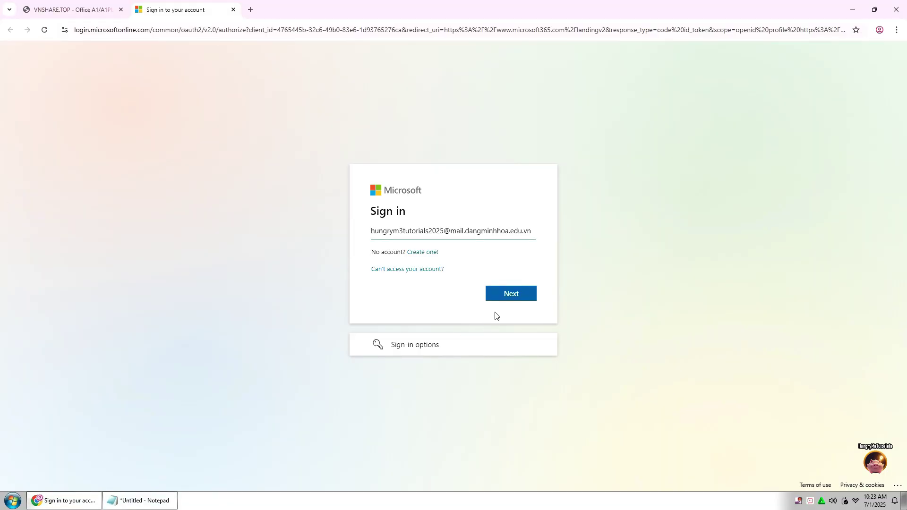
{"action": "left_click", "coordinate": [507, 296]}
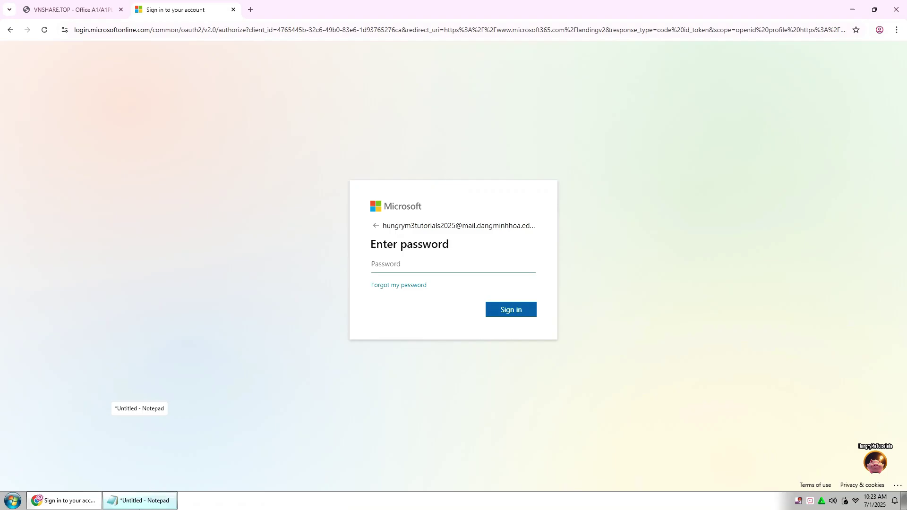
- Enter the temporary password from Notepad and sign in, reaching the password update prompt
{"action": "left_click", "coordinate": [140, 500]}
{"action": "left_click_drag", "start_coordinate": [75, 221], "coordinate": [27, 222]}
{"action": "key", "text": "ctrl+c"}
{"action": "left_click", "coordinate": [448, 265]}
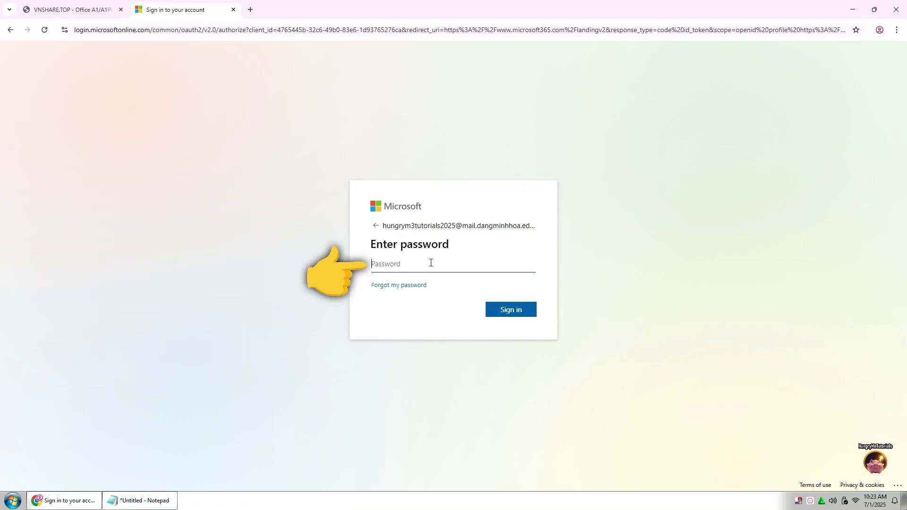
{"action": "key", "text": "ctrl+v"}
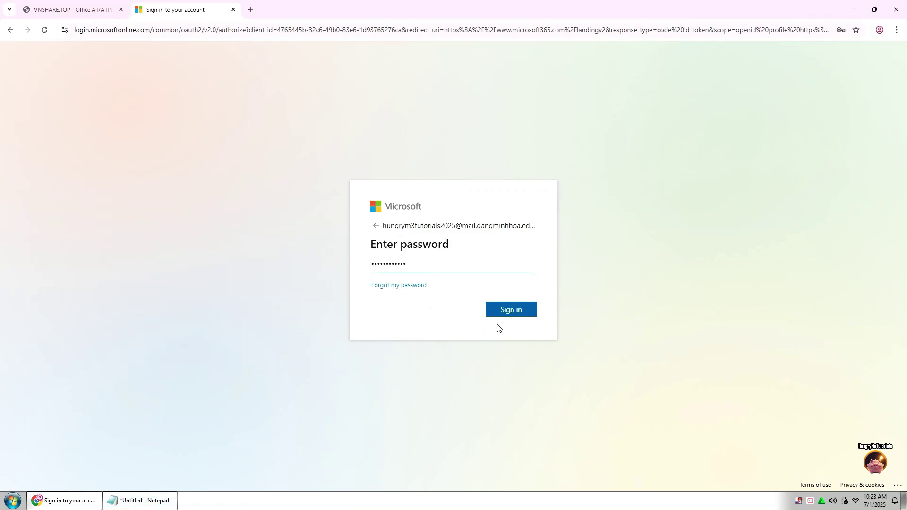
{"action": "left_click", "coordinate": [505, 310]}
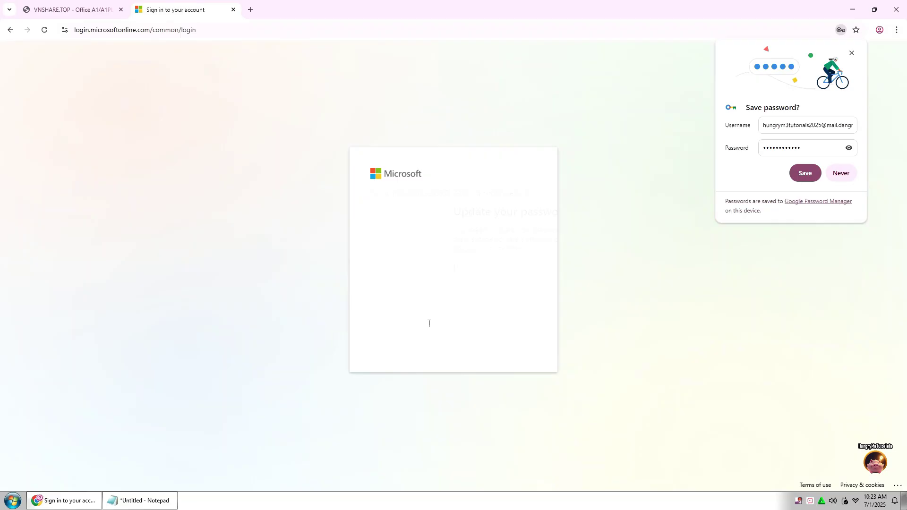
- Paste the temporary password as current, set and confirm a new password, and submit
{"action": "left_click", "coordinate": [845, 175]}
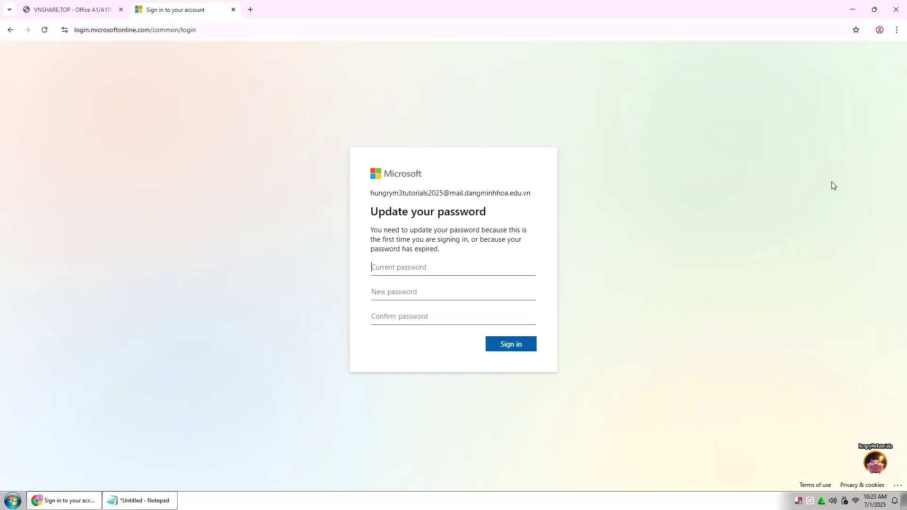
{"action": "left_click", "coordinate": [160, 502]}
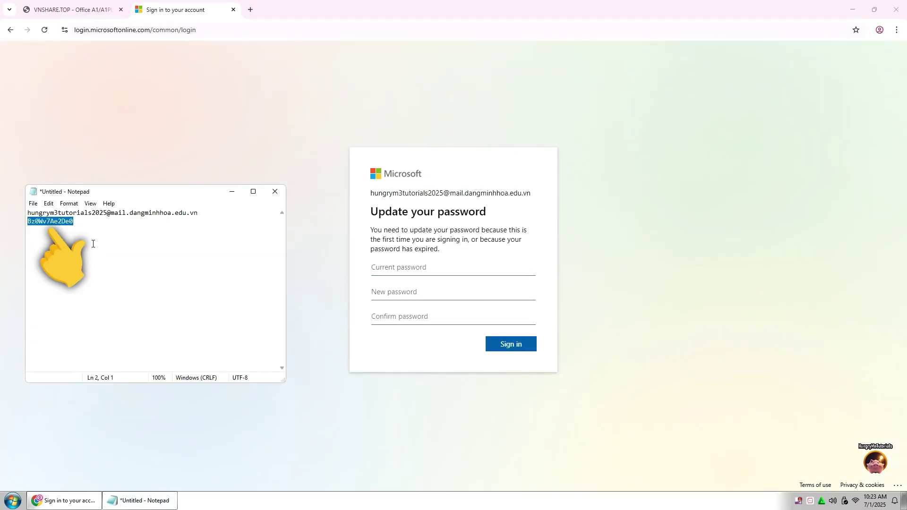
{"action": "key", "text": "ctrl+c"}
{"action": "left_click", "coordinate": [444, 274]}
{"action": "key", "text": "ctrl+v"}
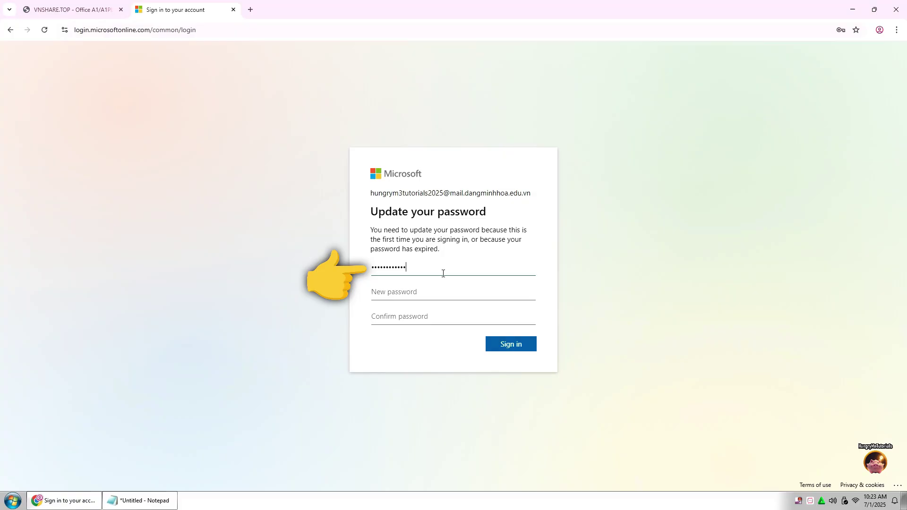
{"action": "left_click", "coordinate": [425, 297]}
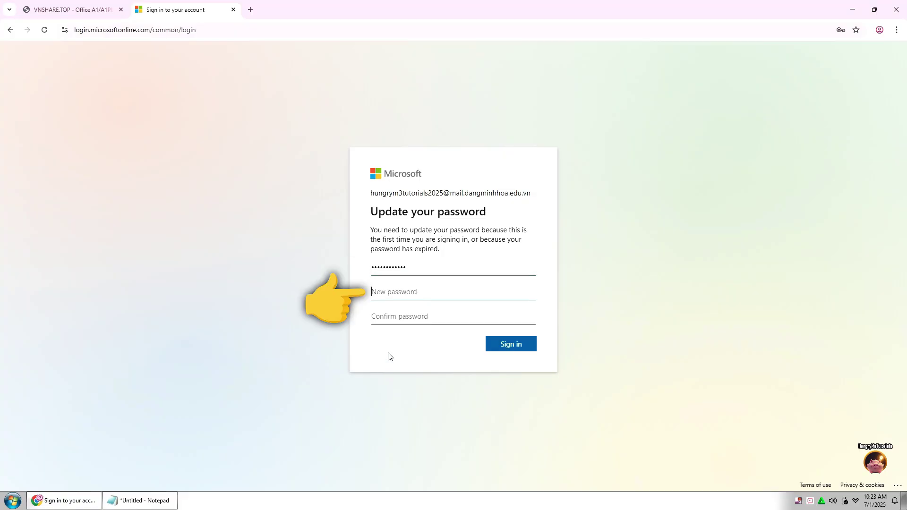
{"action": "type", "text": "•"}
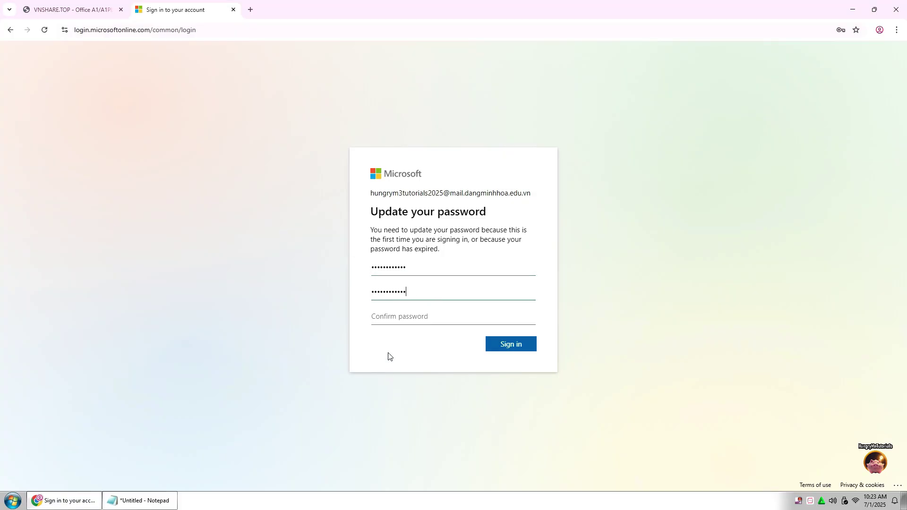
{"action": "key", "text": "Tab"}
{"action": "type", "text": "••••••••"}
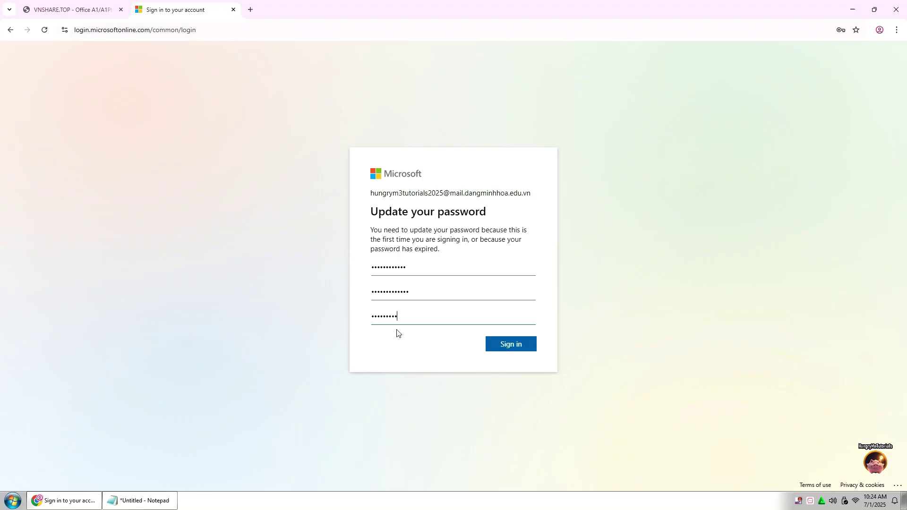
{"action": "left_click", "coordinate": [521, 348]}
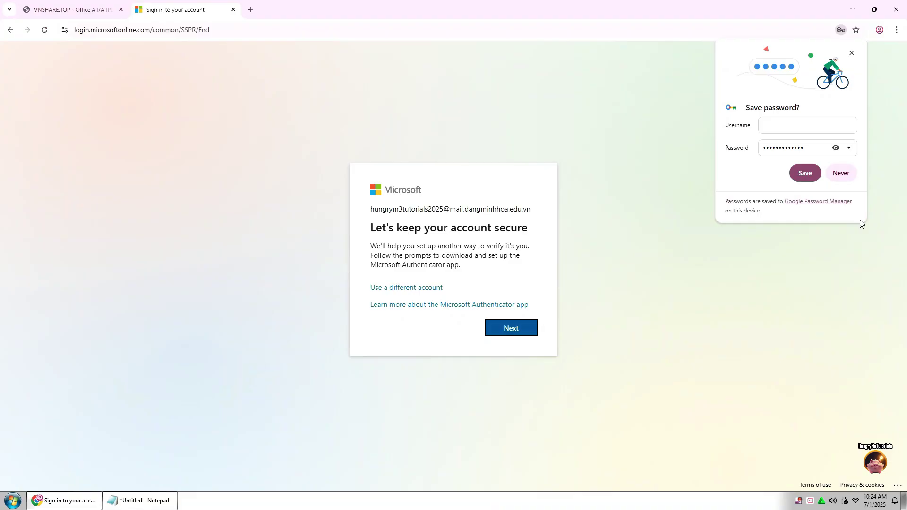
- Dismiss Chrome's save-password offer and begin the Microsoft Authenticator setup
{"action": "left_click", "coordinate": [843, 174]}
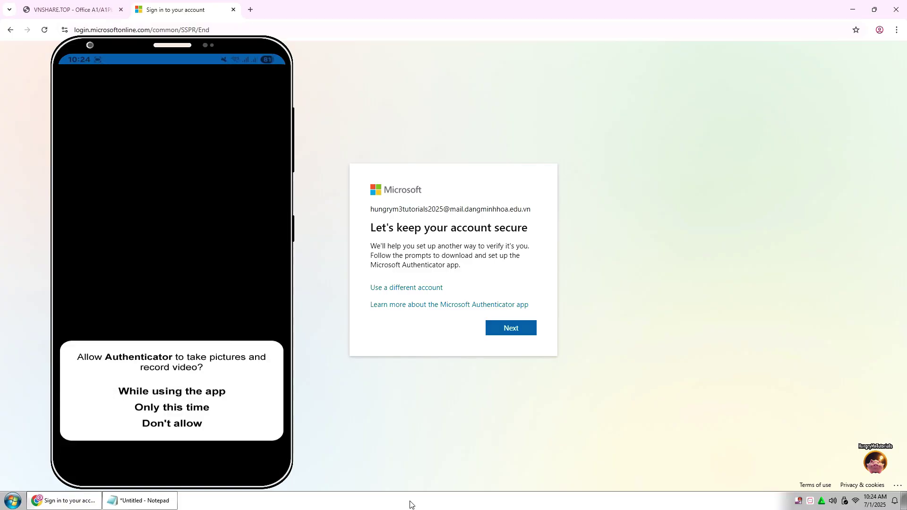
{"action": "left_click", "coordinate": [505, 331]}
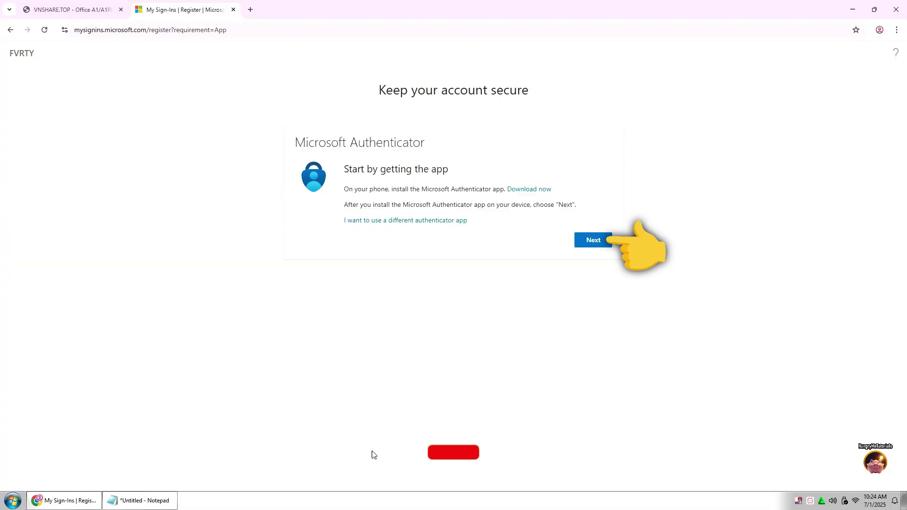
- Register Microsoft Authenticator via QR scan and test notification as the default sign-in method
{"action": "left_click", "coordinate": [578, 245]}
{"action": "left_click", "coordinate": [597, 244]}
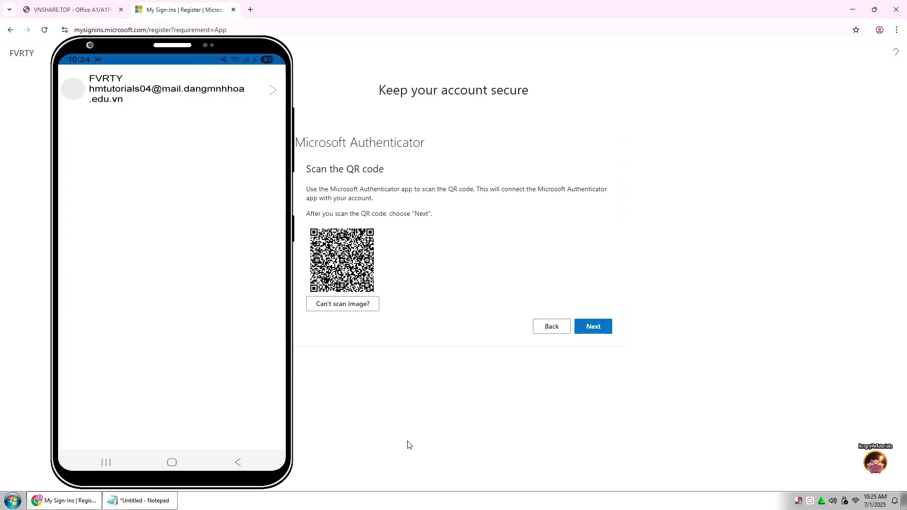
{"action": "left_click", "coordinate": [597, 329]}
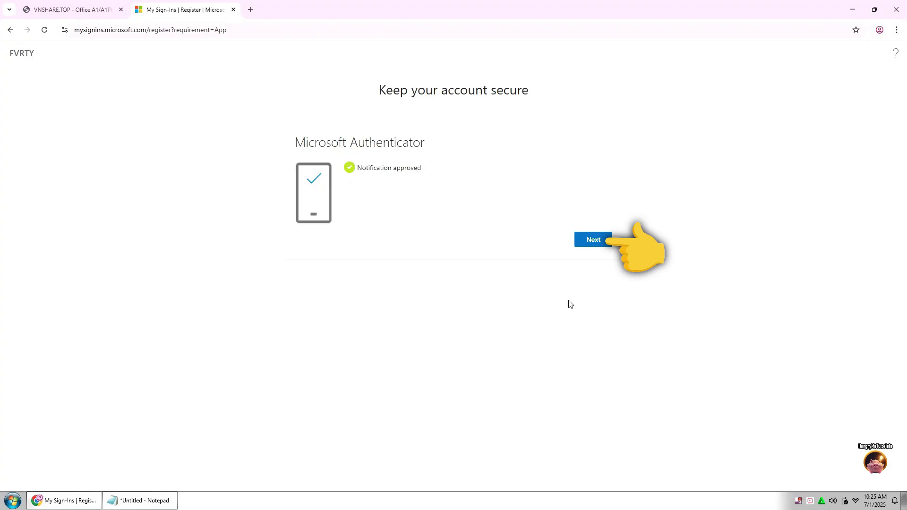
{"action": "left_click", "coordinate": [594, 240]}
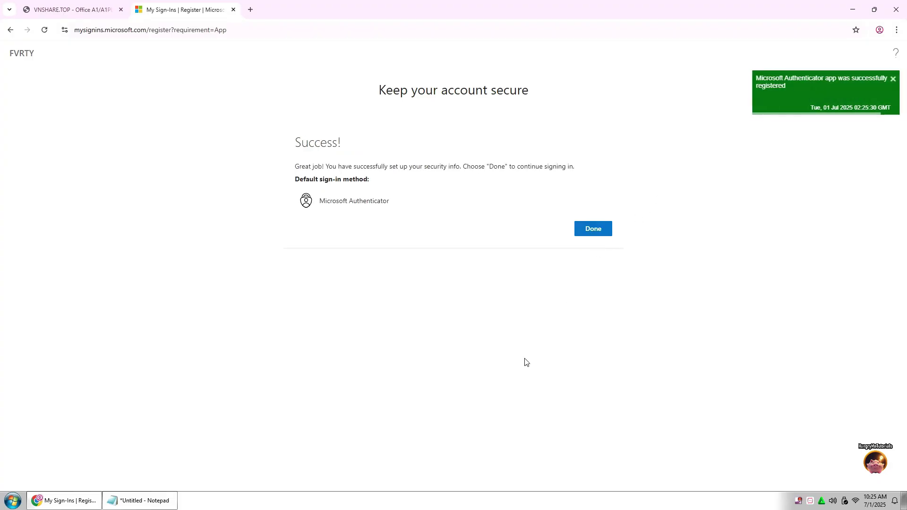
{"action": "left_click", "coordinate": [592, 235]}
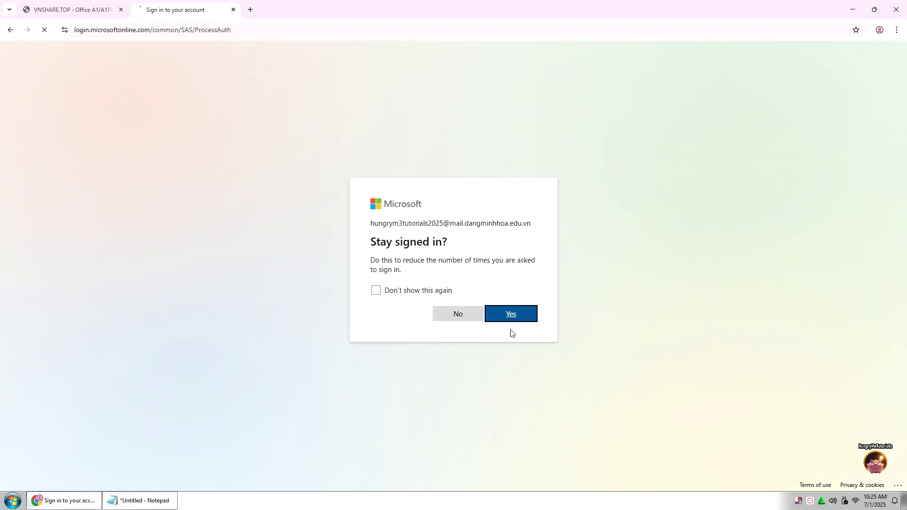
- Stay signed in, start Microsoft 365 Copilot and go to the Apps page
{"action": "left_click", "coordinate": [511, 317]}
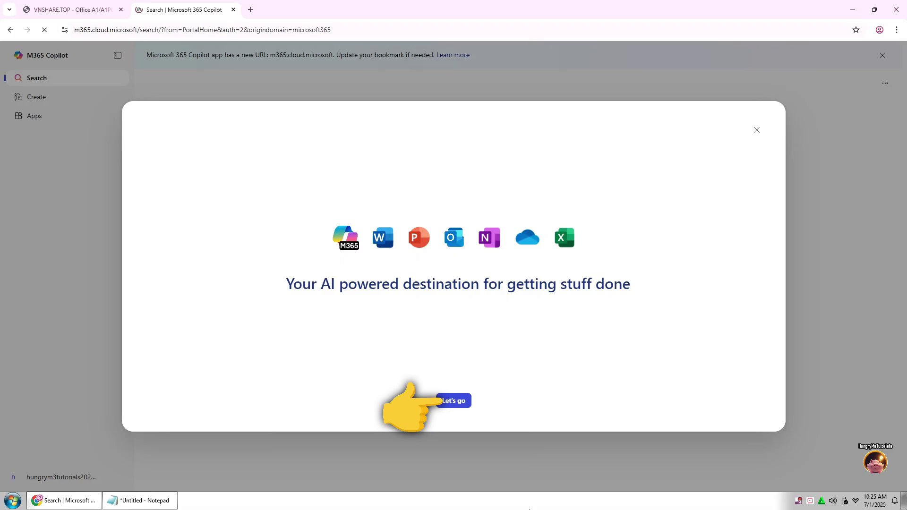
{"action": "left_click", "coordinate": [452, 401]}
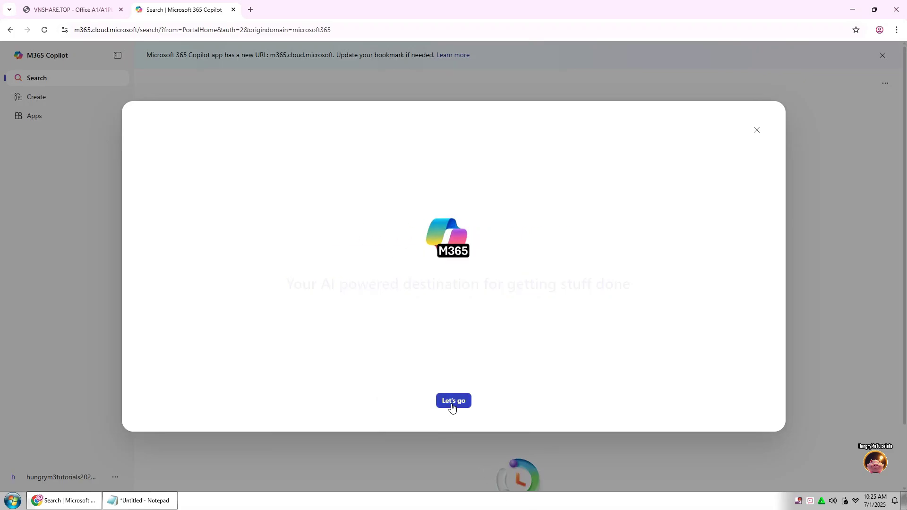
{"action": "left_click", "coordinate": [278, 55]}
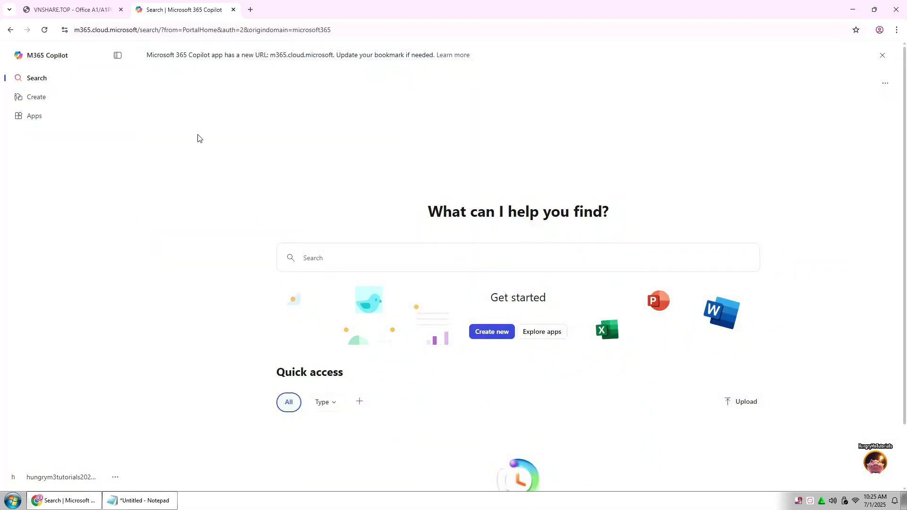
- Step through and close the apps welcome tour
{"action": "left_click", "coordinate": [35, 117]}
{"action": "left_click", "coordinate": [620, 360]}
{"action": "left_click", "coordinate": [619, 361]}
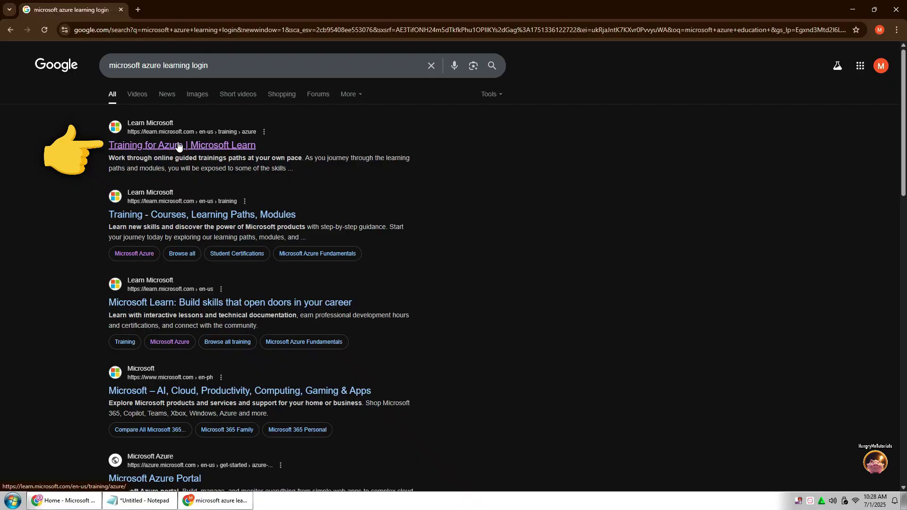
- From the Azure training result, browse all training filtered to Azure, GitHub and Microsoft 365 (2,337 results)
{"action": "left_click", "coordinate": [179, 147]}
{"action": "left_click", "coordinate": [90, 190]}
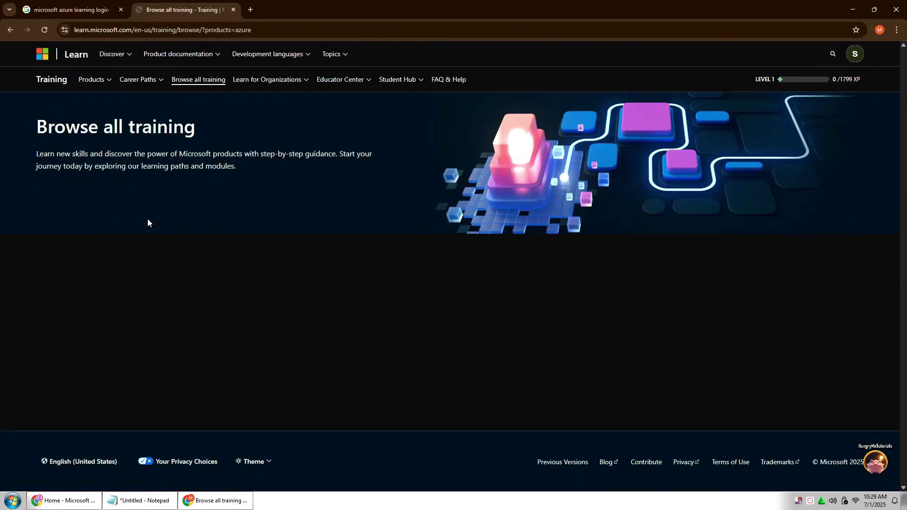
{"action": "scroll", "coordinate": [160, 254], "scroll_direction": "down", "scroll_amount": 2}
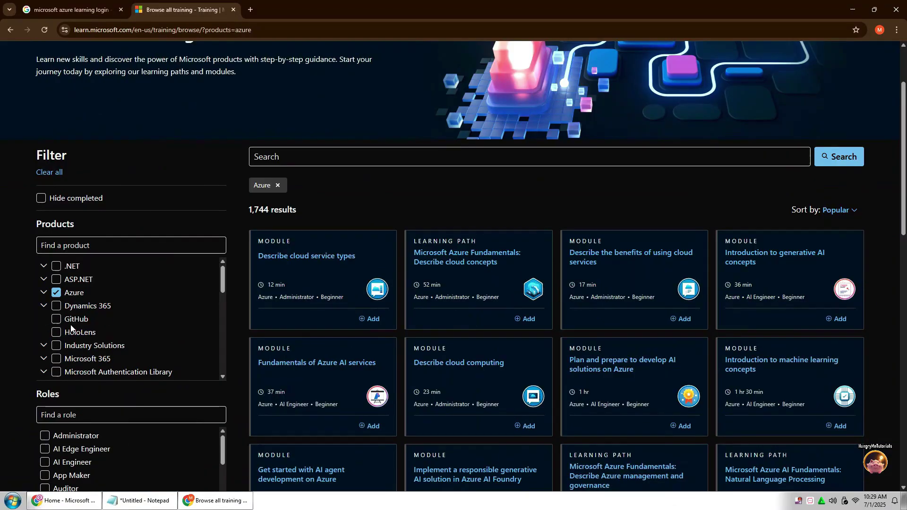
{"action": "left_click", "coordinate": [57, 319]}
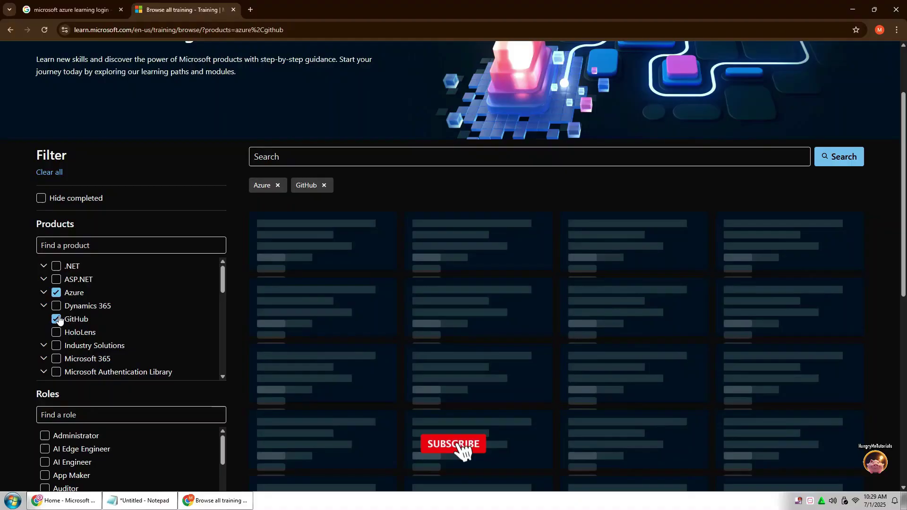
{"action": "scroll", "coordinate": [70, 332], "scroll_direction": "down", "scroll_amount": 1}
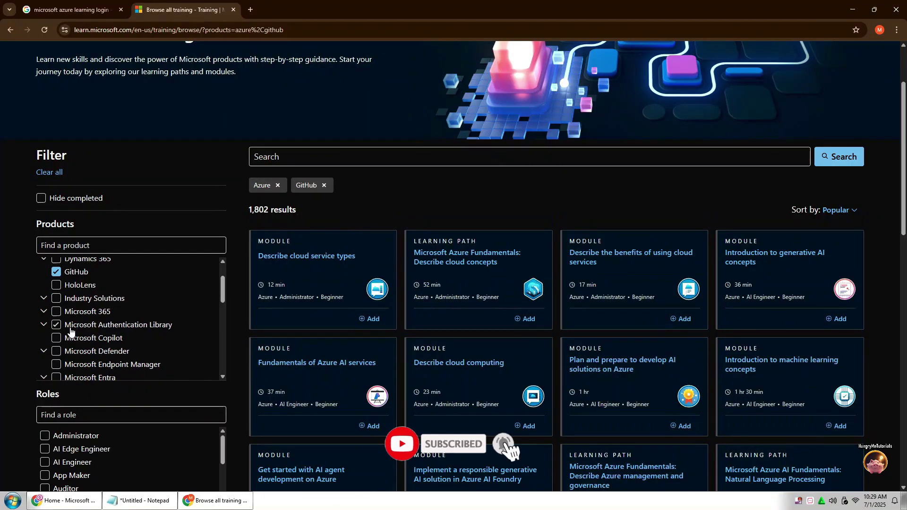
{"action": "left_click", "coordinate": [57, 323]}
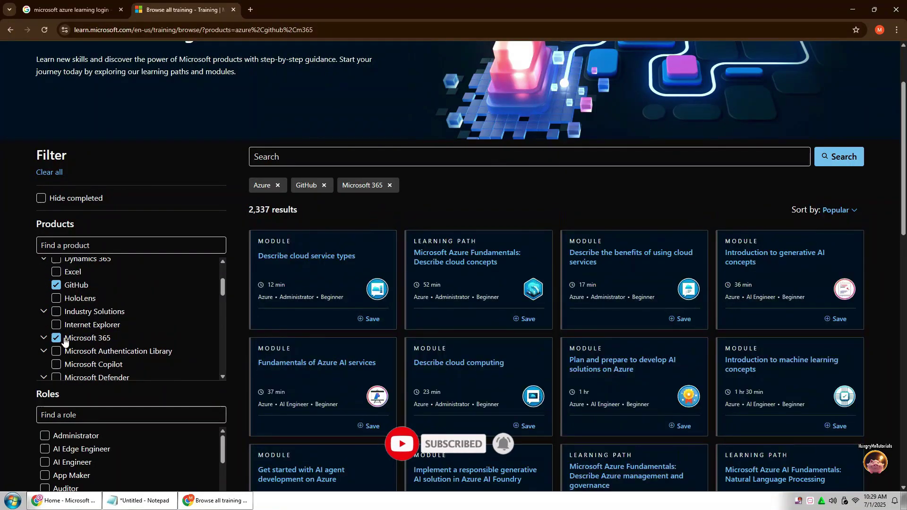
{"action": "scroll", "coordinate": [62, 340], "scroll_direction": "down", "scroll_amount": 1}
{"action": "scroll", "coordinate": [63, 340], "scroll_direction": "down", "scroll_amount": 1}
{"action": "scroll", "coordinate": [97, 333], "scroll_direction": "down", "scroll_amount": 2}
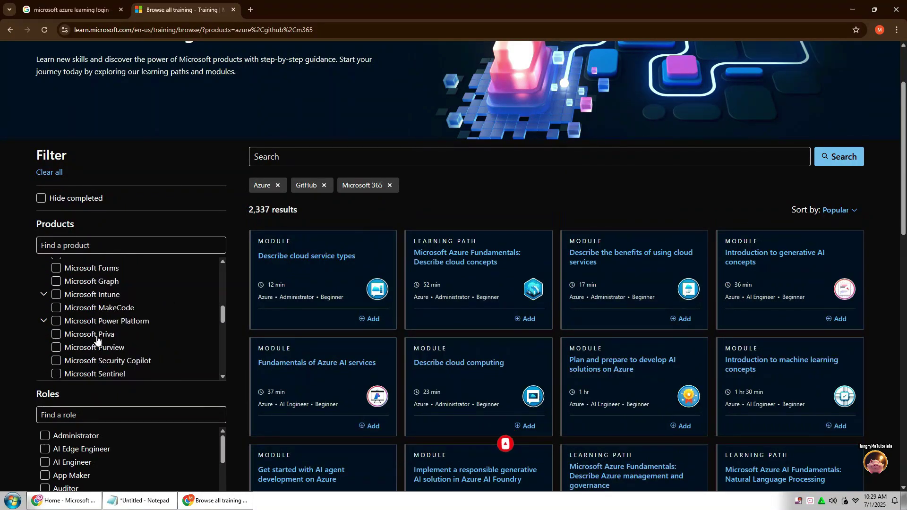